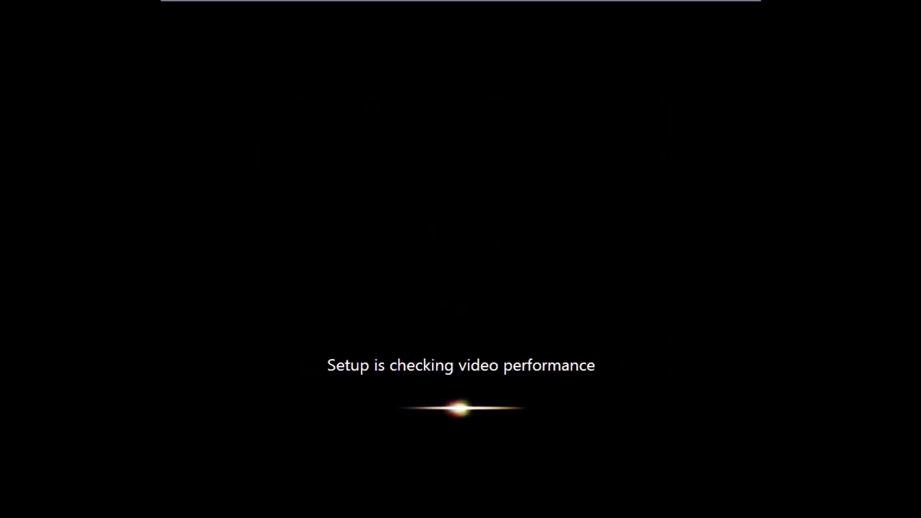
- Continue through Windows Setup, accepting the (UTC+06:00) Astana, Dhaka time zone and the displayed date and time
click(632, 411)
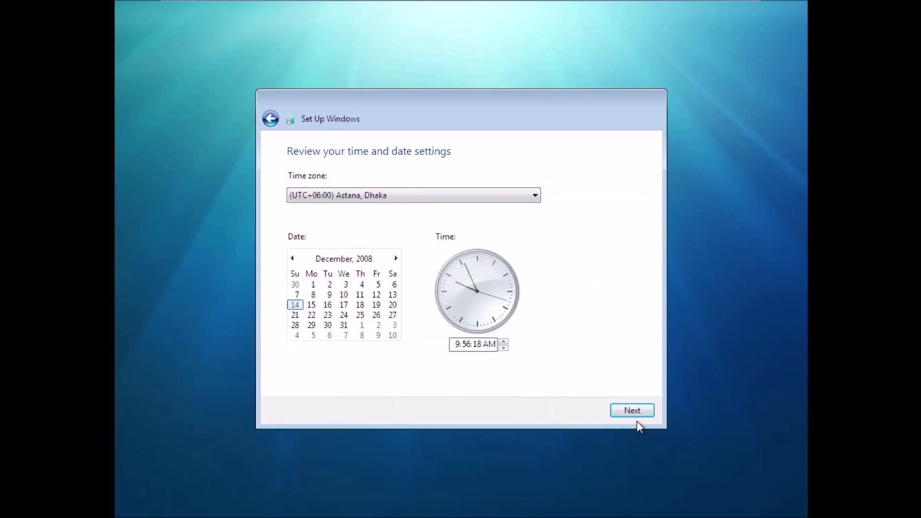
click(632, 411)
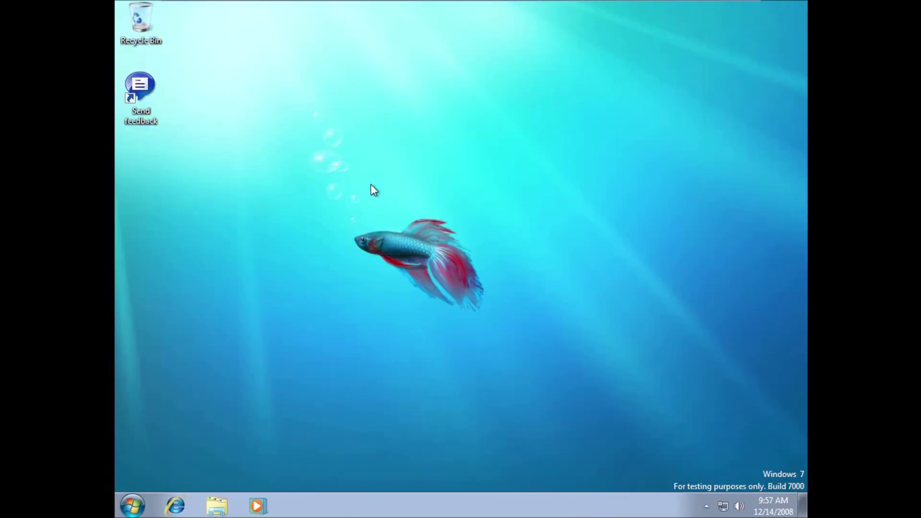
- Open the desktop's personalization settings
right_click(375, 92)
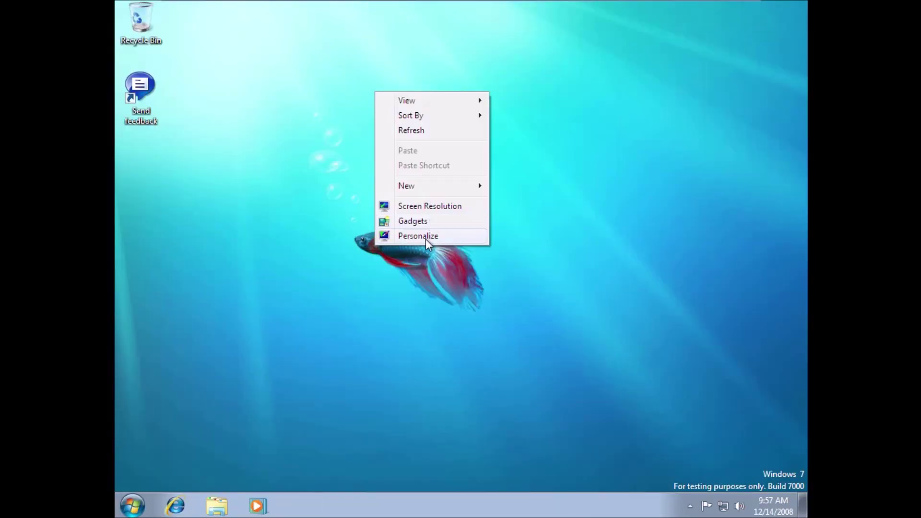
click(425, 239)
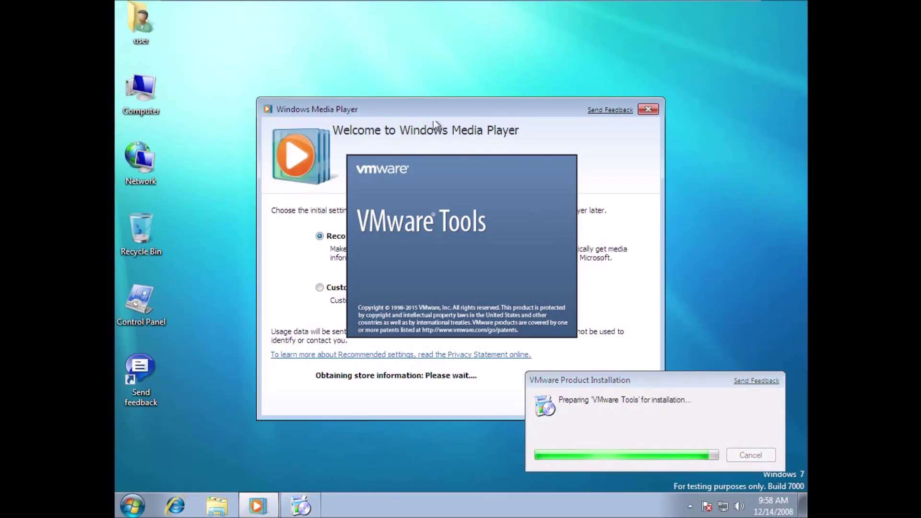
- Move the Windows Media Player welcome window aside and proceed with the VMware Tools installation
drag(454, 114, 319, 136)
click(489, 425)
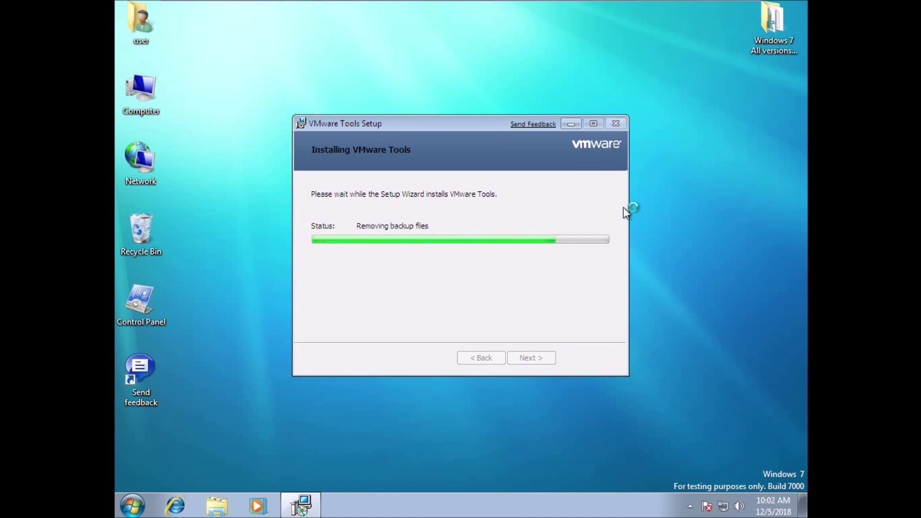
- View the computer's system properties to check the Windows edition and activation status, and close the window
click(689, 506)
right_click(139, 91)
click(182, 219)
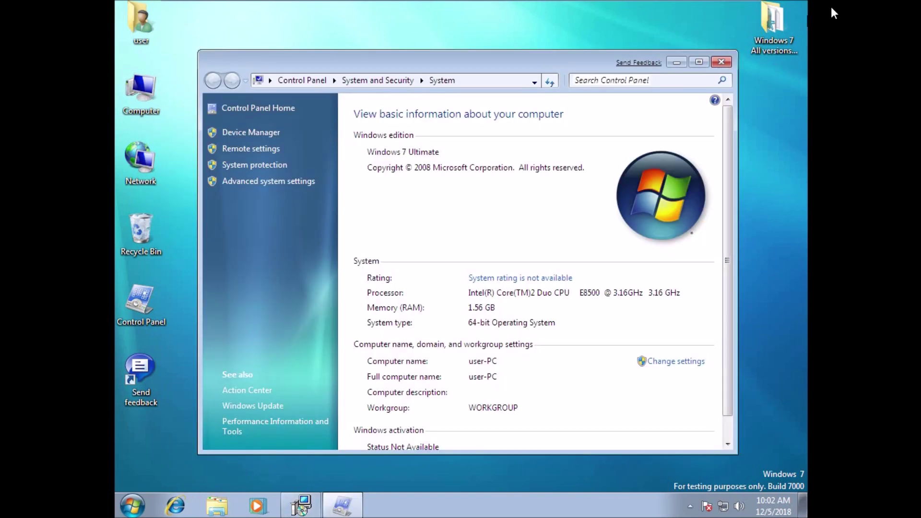
click(795, 7)
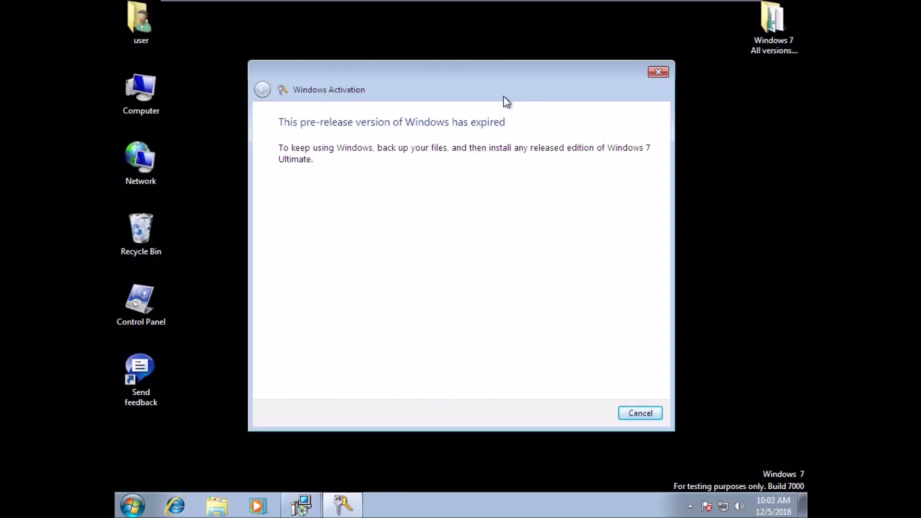
- Adjust the system date in the PhoenixBIOS Setup Utility and exit saving the changes
click(416, 287)
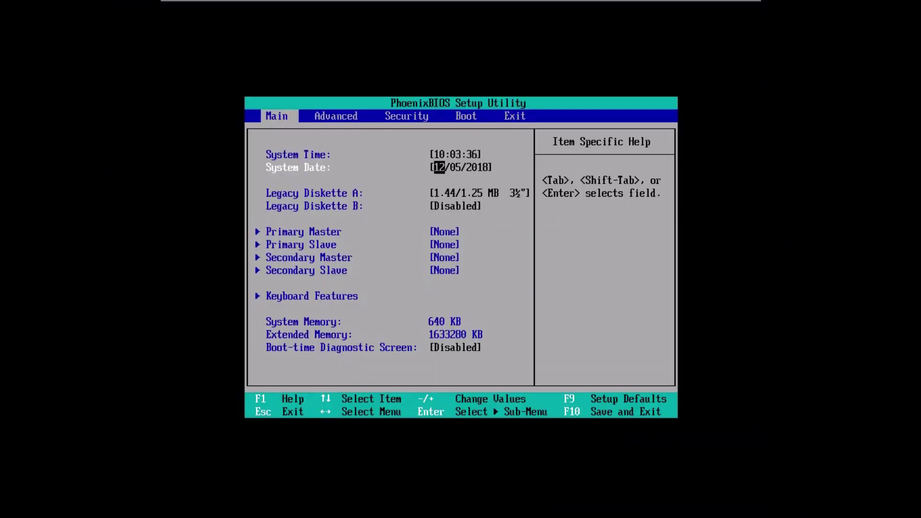
key(plus)
key(Left)
key(Right)
key(Tab)
key(Tab)
key(Left)
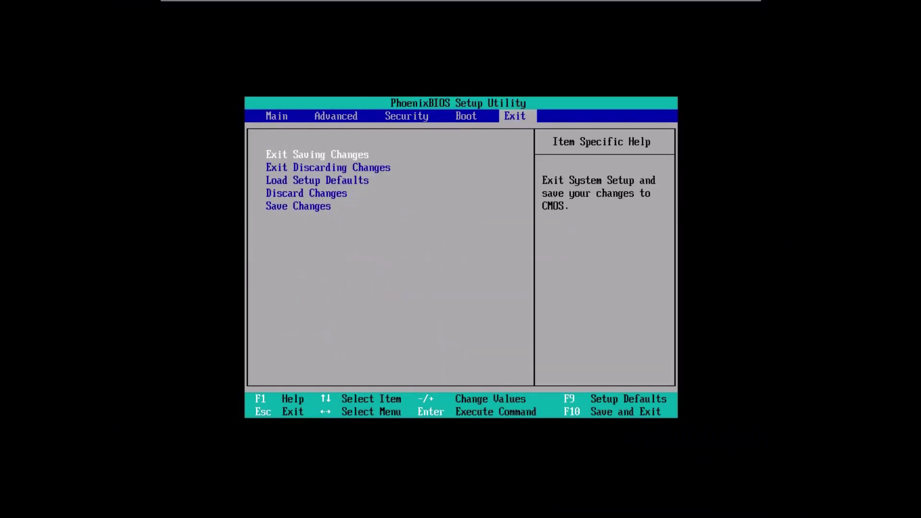
key(Return)
key(Return)
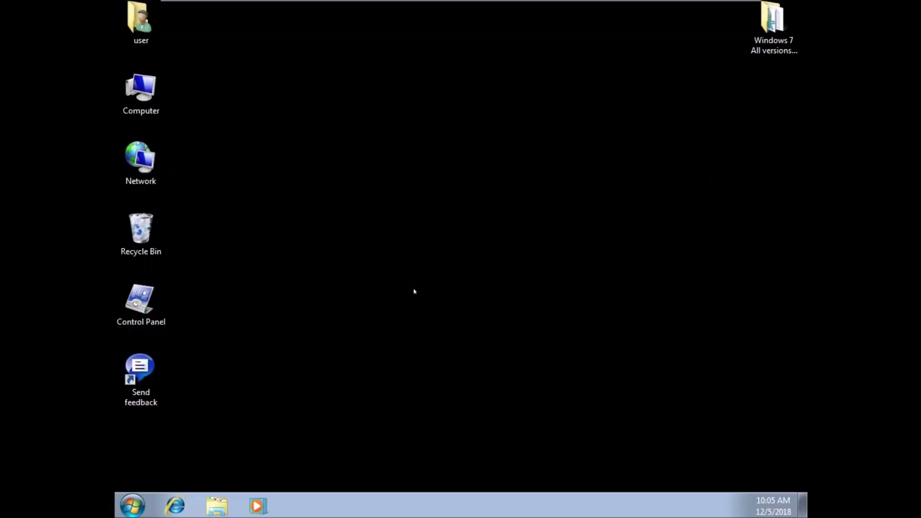
- Apply the Windows 7 desktop theme from the Windows Themes in the personalization settings
right_click(417, 145)
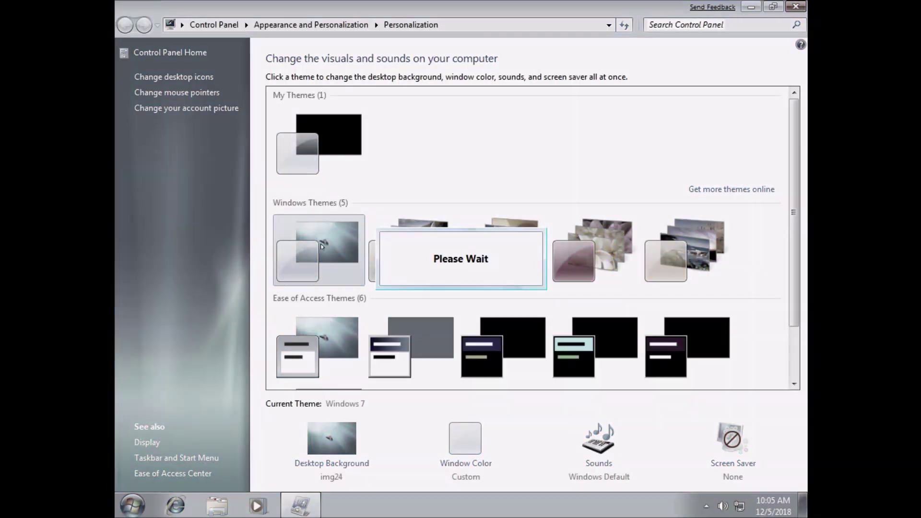
click(385, 192)
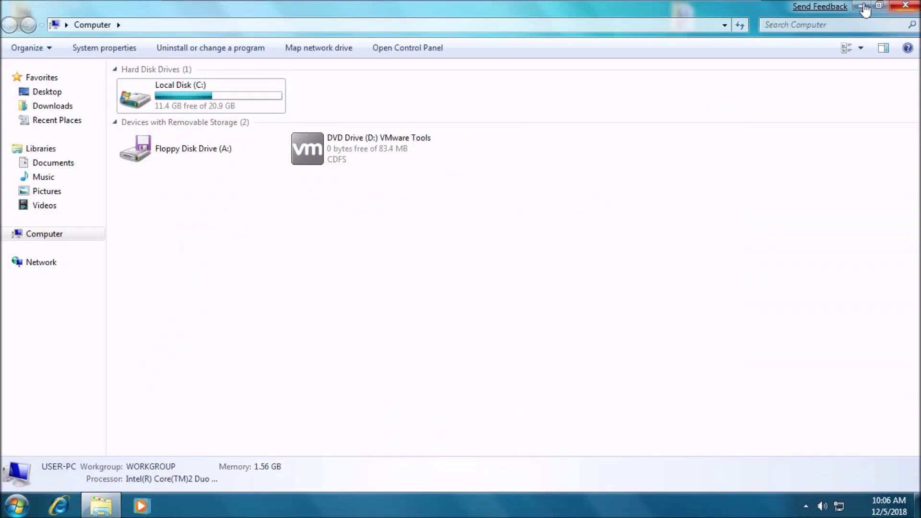
- Minimize the Computer window and run the Windows 7 All versions PlusPatch 1.0.2 application from its folder
click(863, 8)
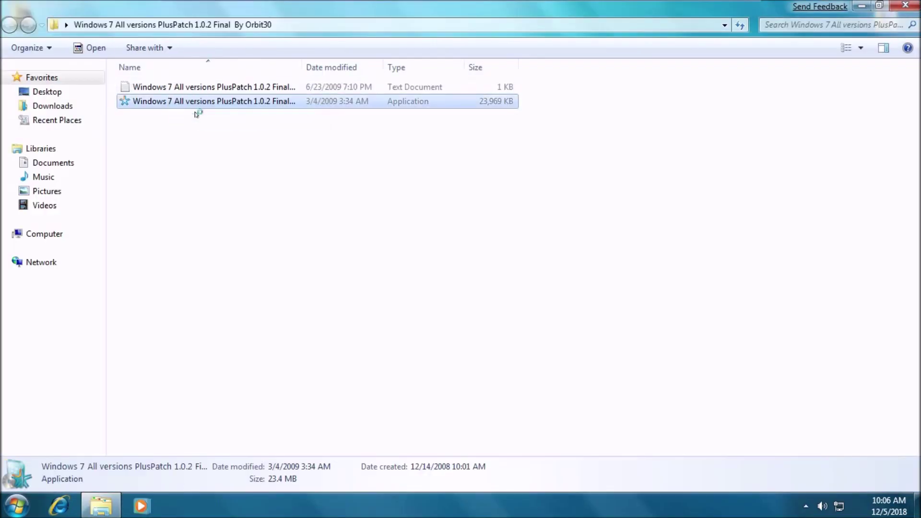
double_click(197, 102)
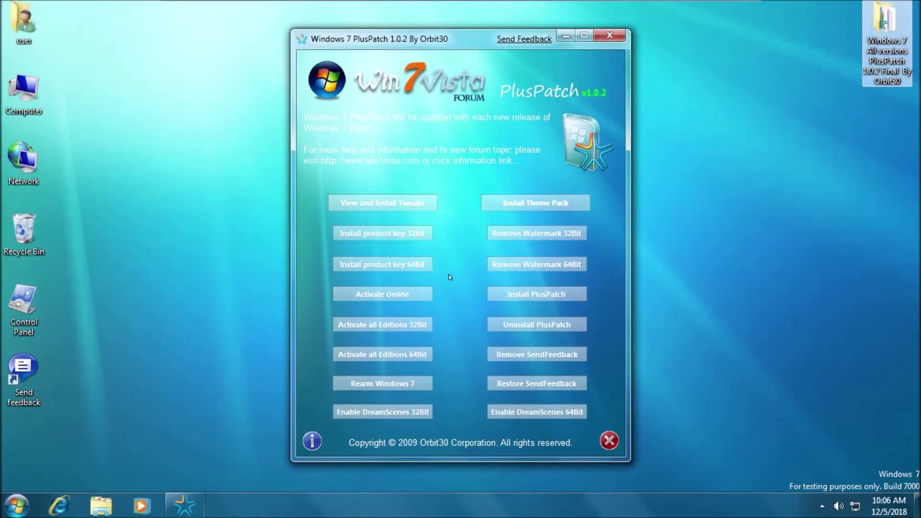
- Run PlusPatch's 64-bit product key installation and its 64-bit activation for all editions
click(429, 263)
text(A)
key(Return)
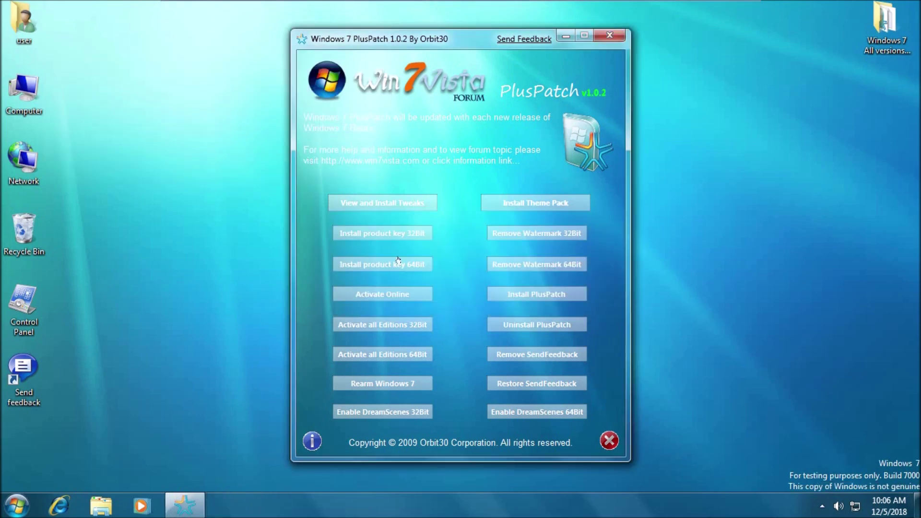
click(382, 353)
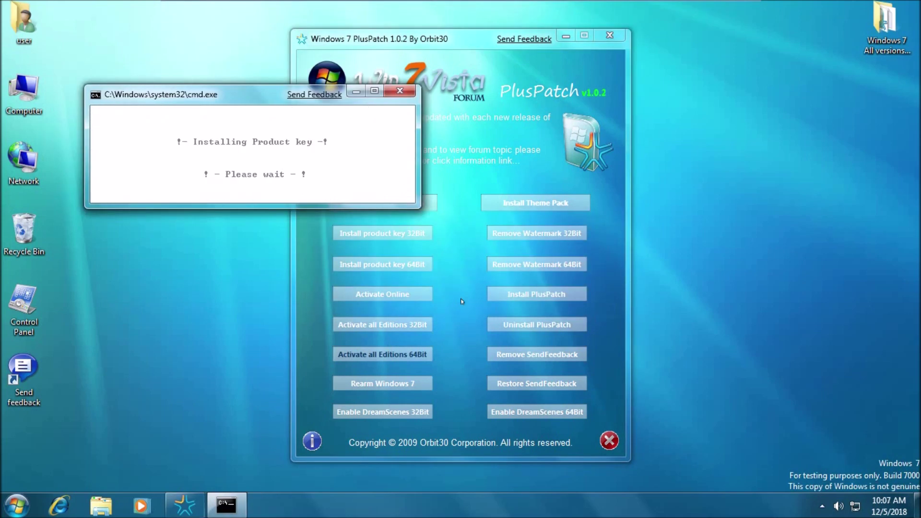
key(Return)
- Enable DreamScenes 64Bit and install PlusPatch from the patch utility
click(513, 412)
click(537, 294)
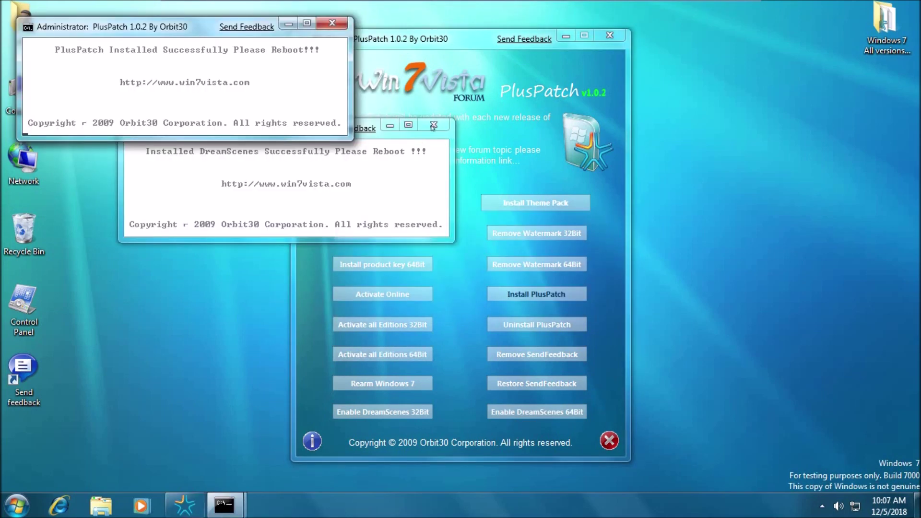
- Start PlusPatch's online activation and set the Windows system date to December 12, 2008
click(382, 294)
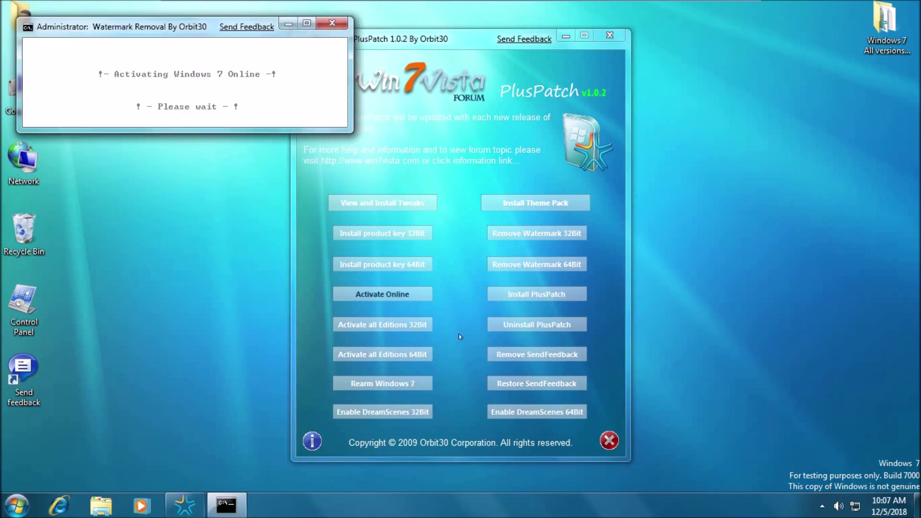
click(889, 506)
click(800, 490)
click(273, 173)
click(112, 131)
click(98, 200)
click(155, 201)
click(63, 171)
click(212, 295)
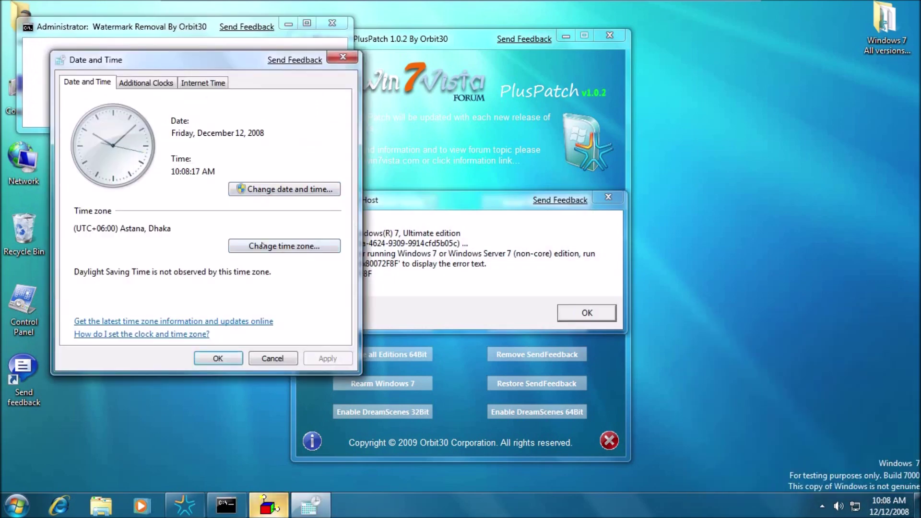
- Write "Now Reatart Your PC. Thanks For Watching. PLease Like, Share, Subscribe." in a new Notepad document
text(Now Reatart Your PC.)
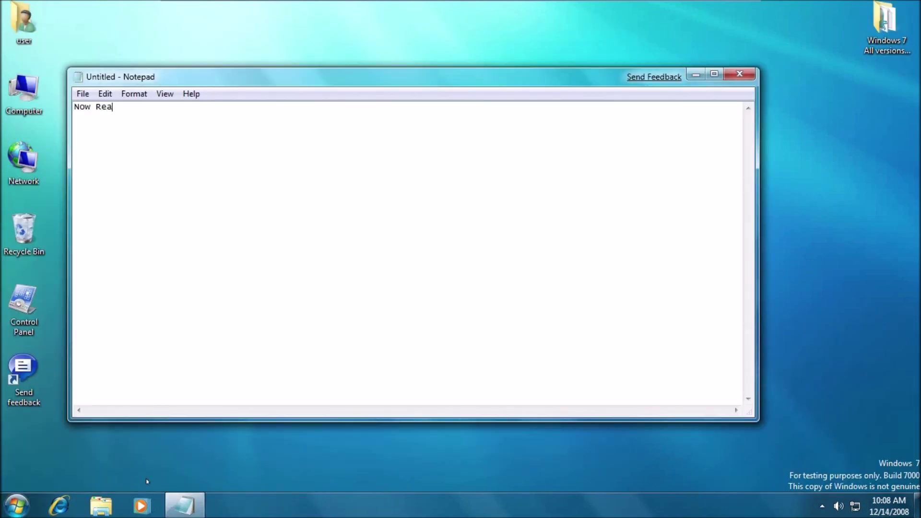
text(  Thanks For Watching. PLease Like, Share, Subscribe.)
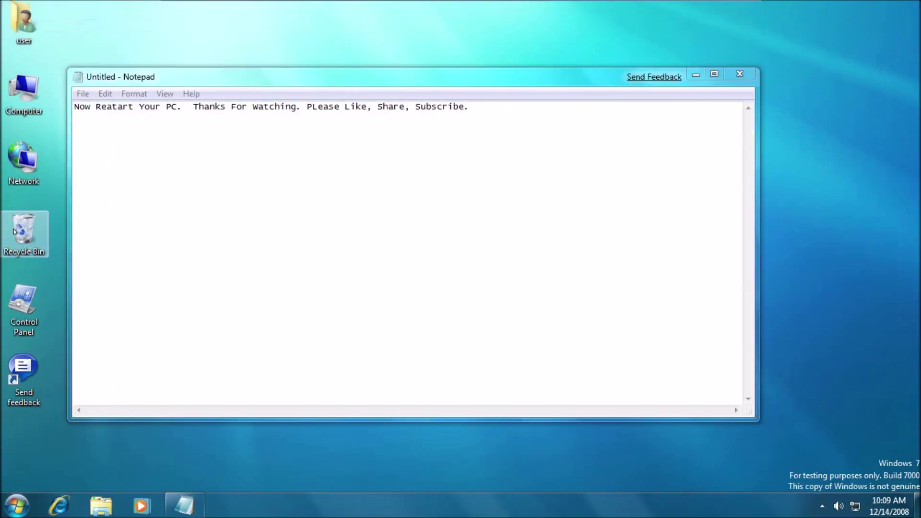
click(724, 127)
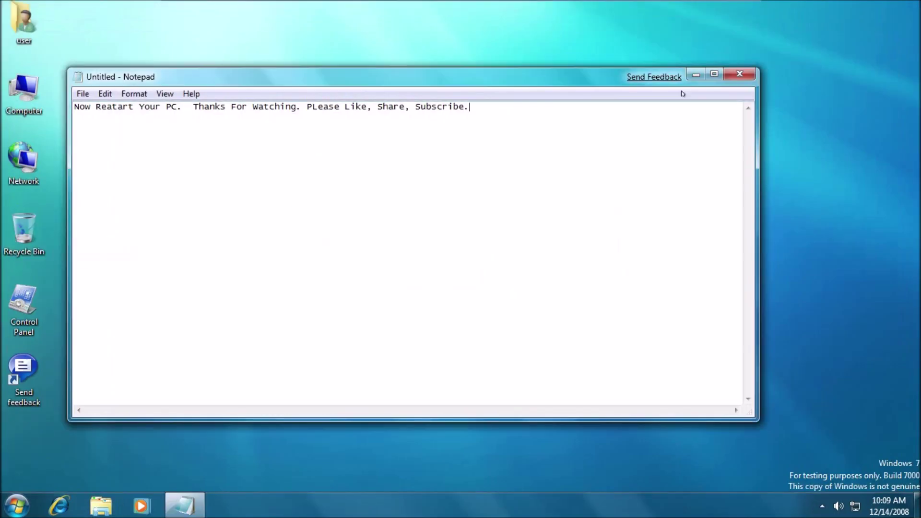